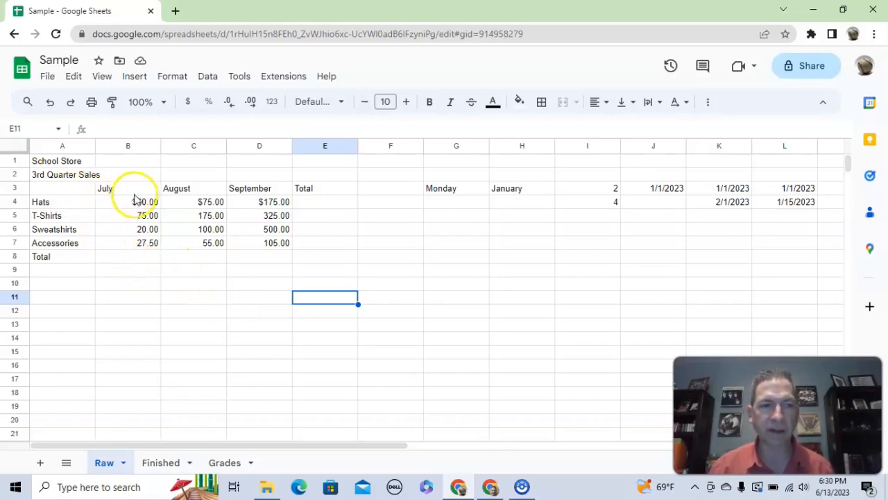
Total the July sales in cell B8 with a SUM of B4:B7
left_click(138, 258)
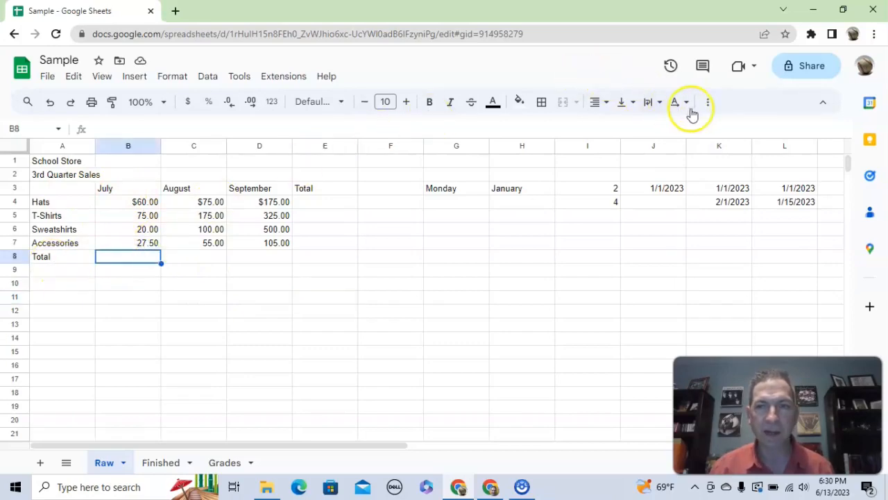
left_click(711, 102)
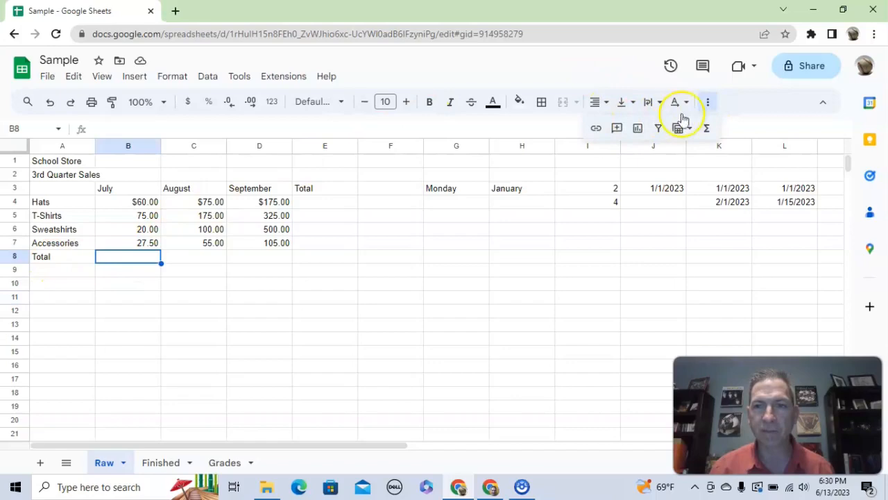
left_click(707, 128)
left_click(713, 150)
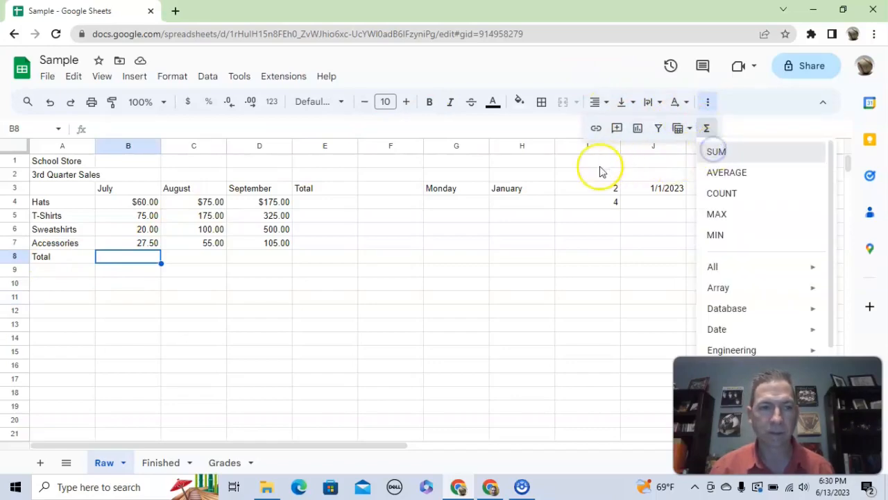
left_click_drag(144, 204, 146, 242)
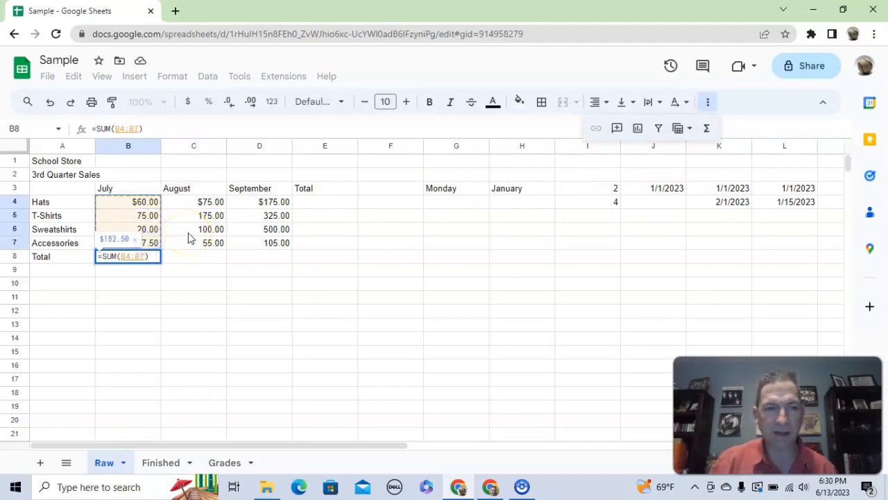
key("Return")
left_click(158, 270)
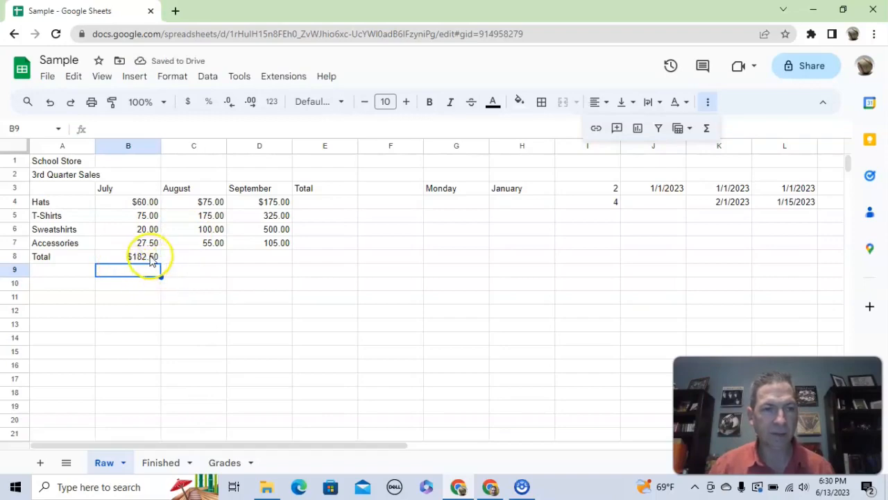
Fill the July total formula from B8 across to C8 and D8 for August and September
left_click(154, 258)
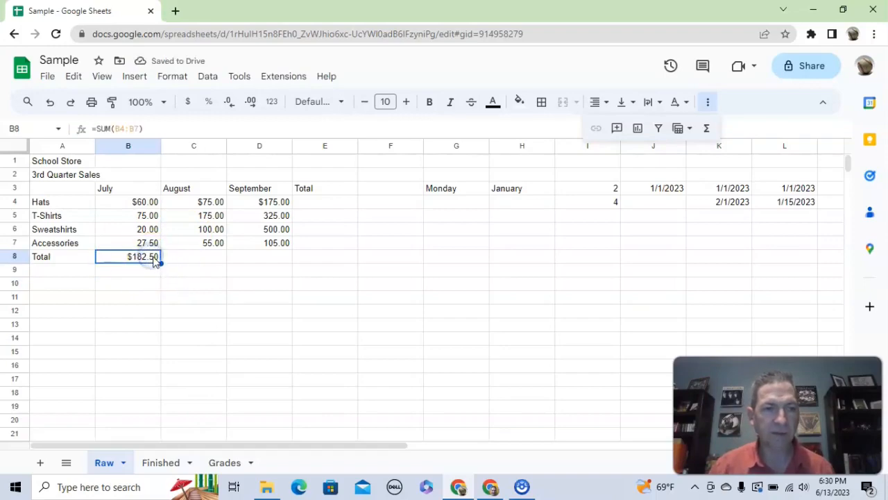
left_click(194, 256)
left_click(265, 256)
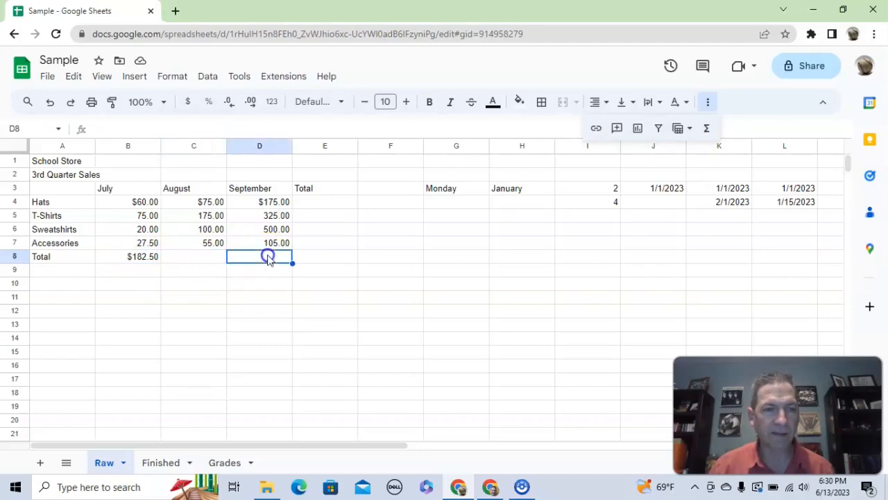
left_click(201, 260)
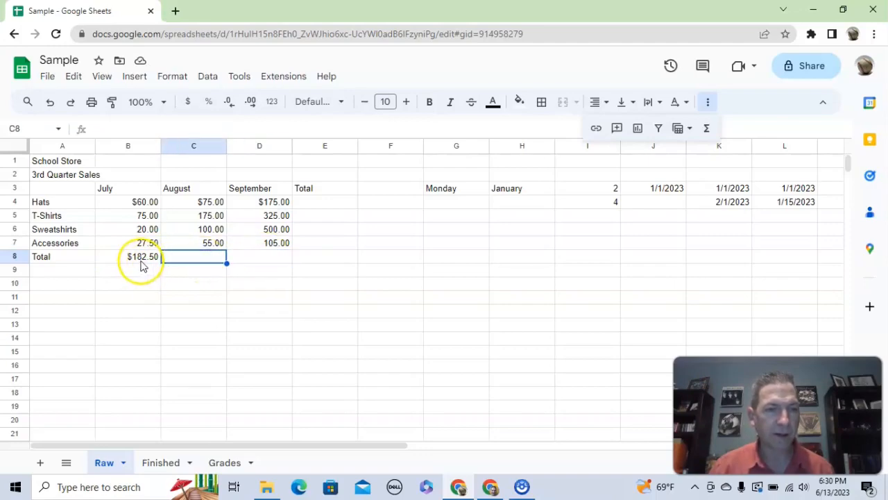
left_click(142, 261)
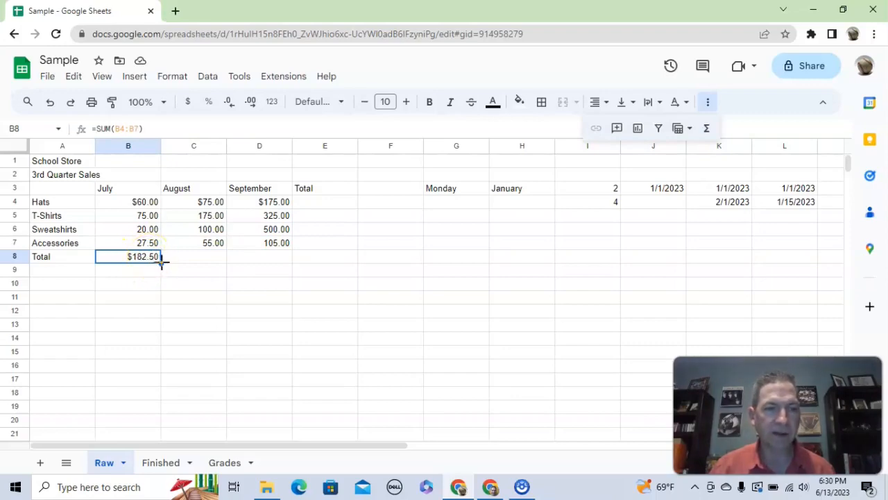
left_click_drag(162, 262, 237, 277)
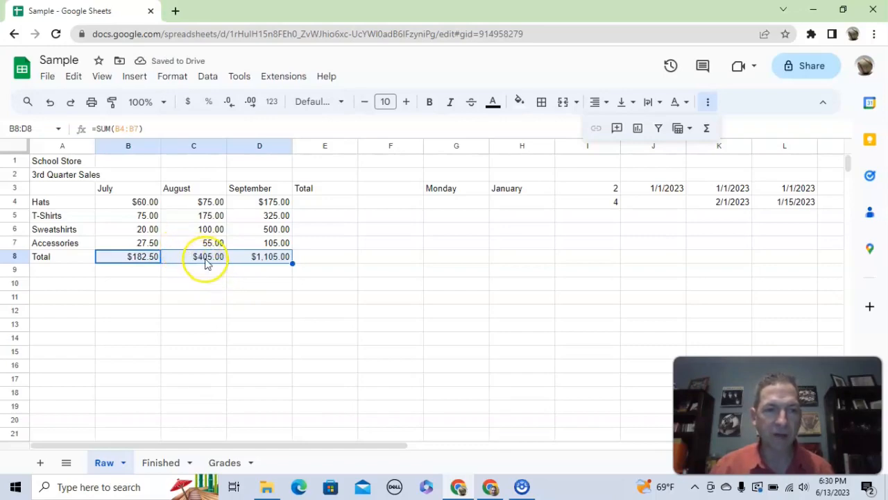
Inspect the SUM formulas in B8, C8 and D8 to compare which cell ranges they reference
left_click(148, 263)
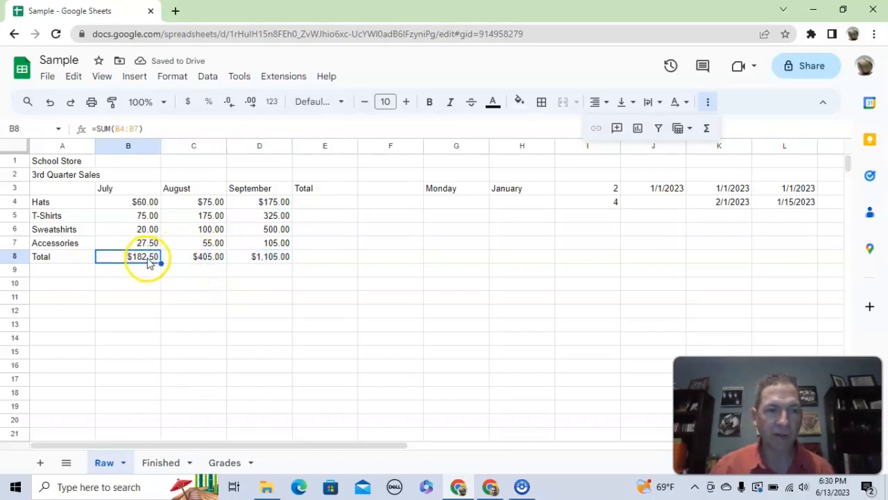
double_click(148, 256)
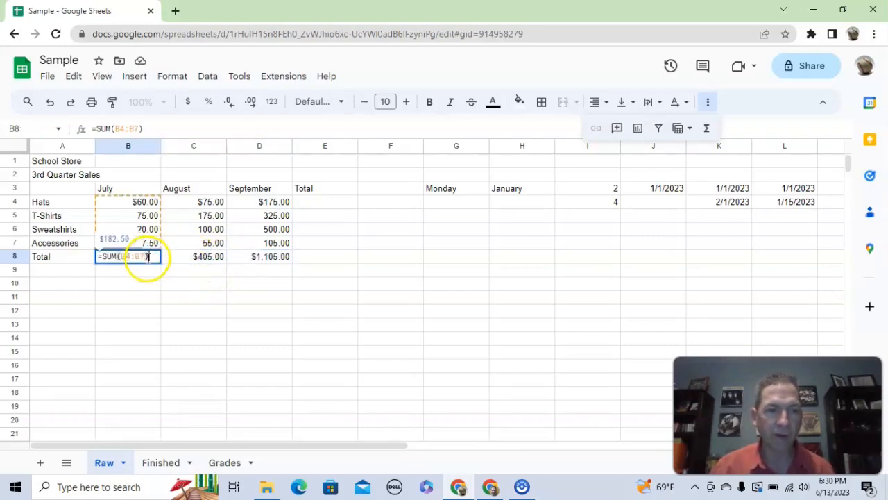
triple_click(206, 256)
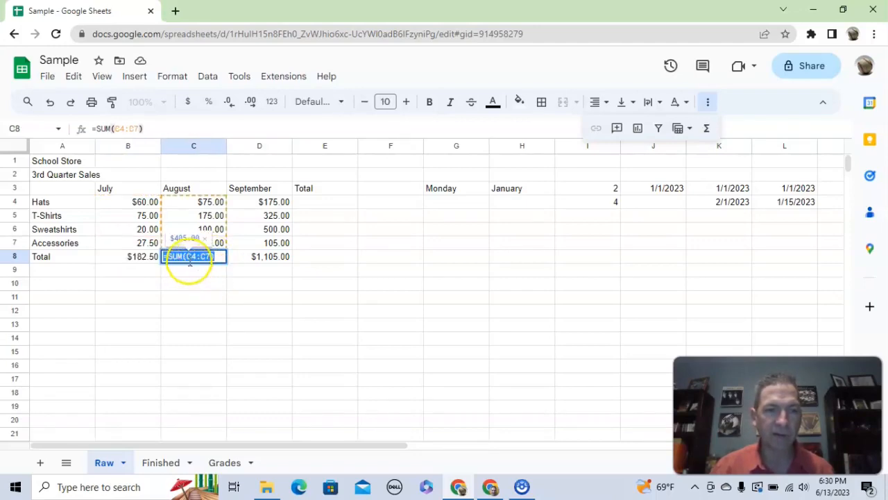
double_click(265, 262)
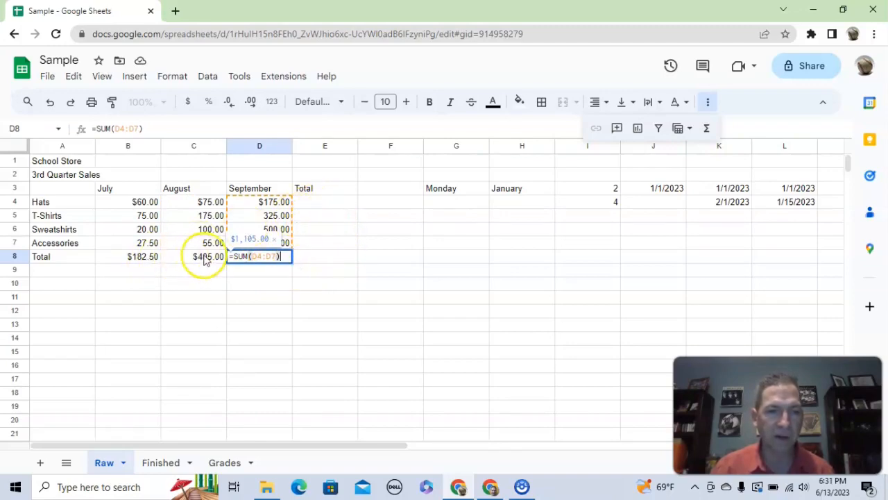
Enter the suggested formula =SUM(B4:D4) in E4 to total the Hats row
left_click(313, 203)
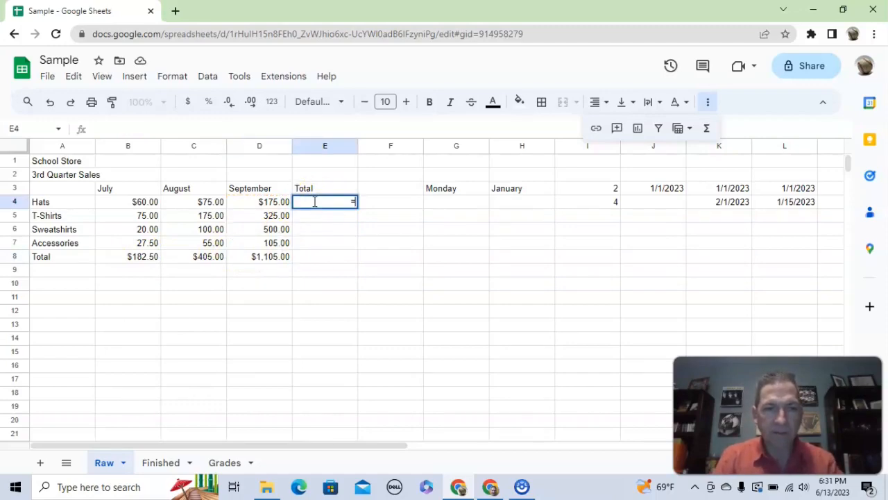
type("=")
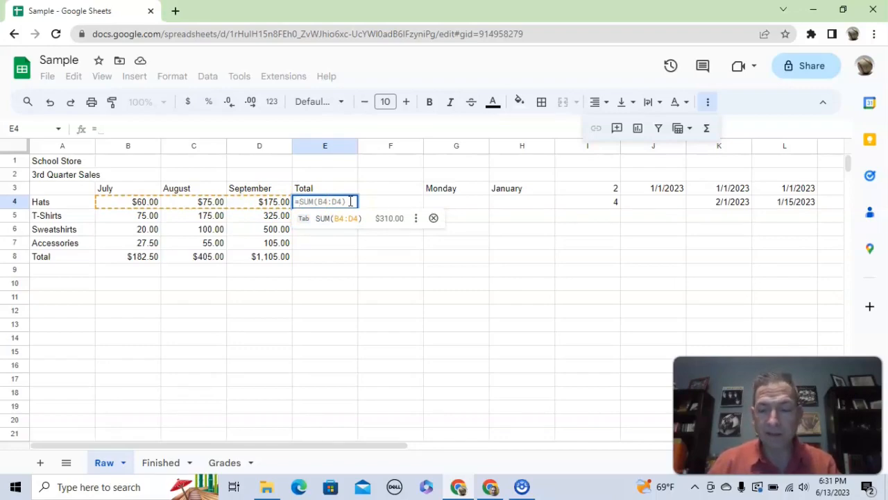
key("Tab")
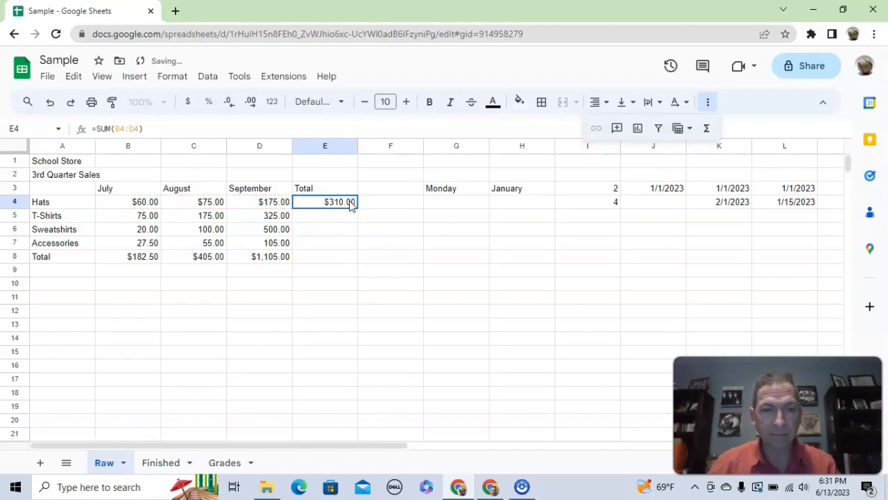
Fill the Hats total formula from E4 down to E8 and check the T-Shirts formula in E5
left_click(313, 203)
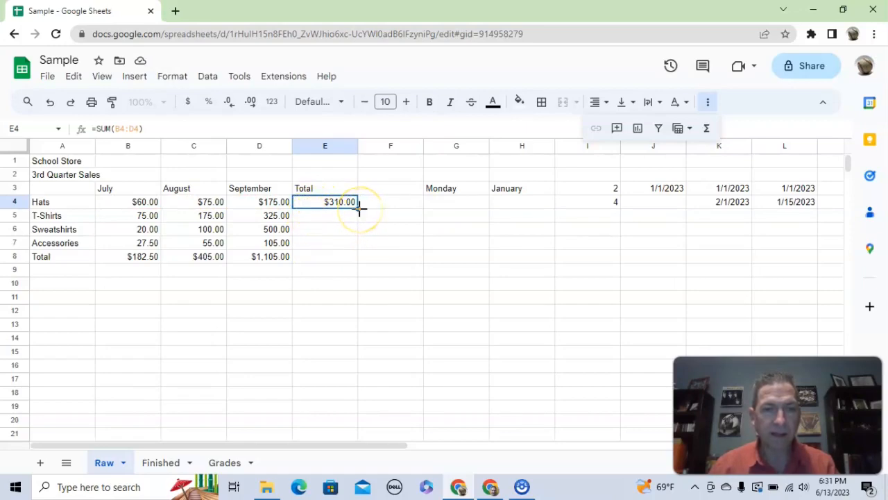
left_click_drag(359, 208, 357, 259)
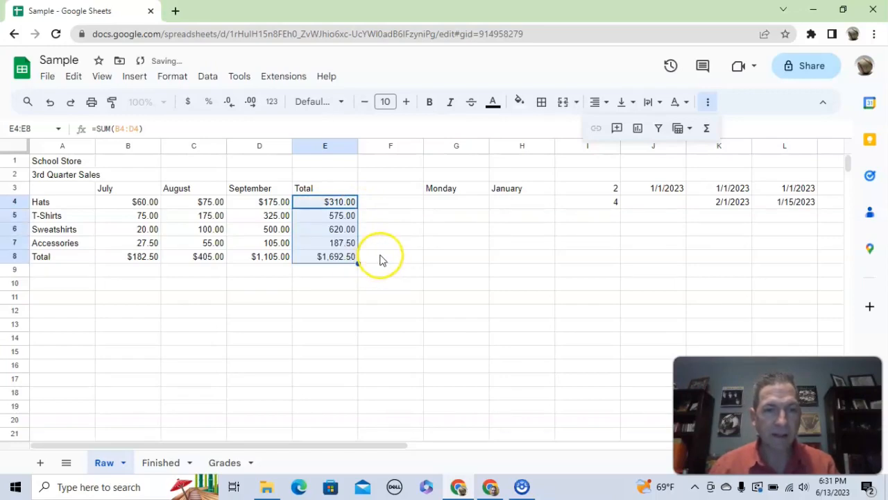
double_click(345, 220)
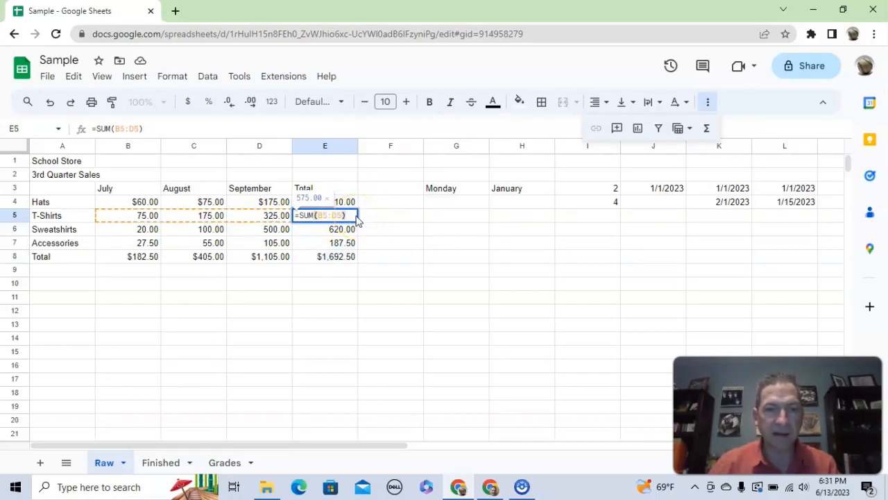
key("Return")
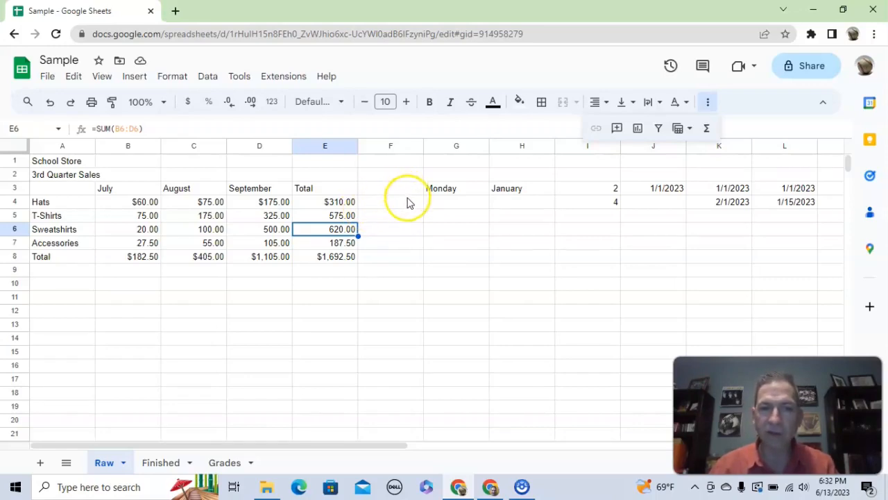
Autofill the weekday series from Monday in G3 down to G13 and the month series from January in H3 down to H7
left_click(454, 190)
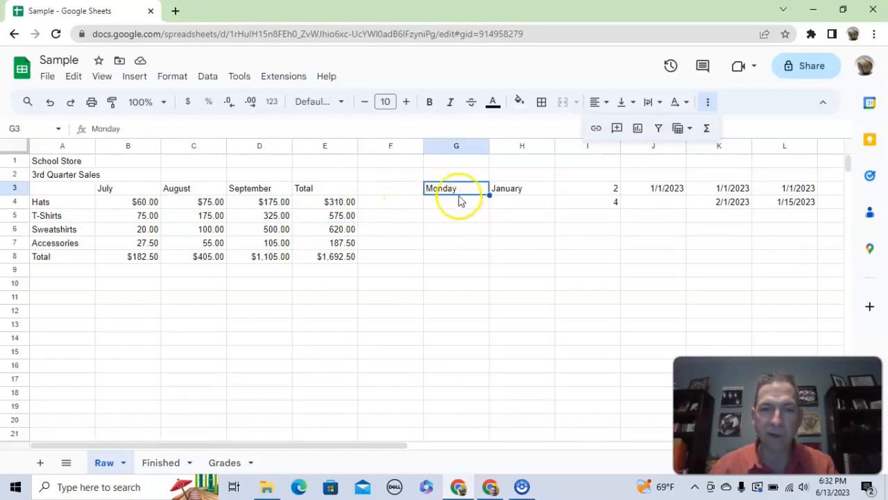
left_click_drag(489, 195, 490, 321)
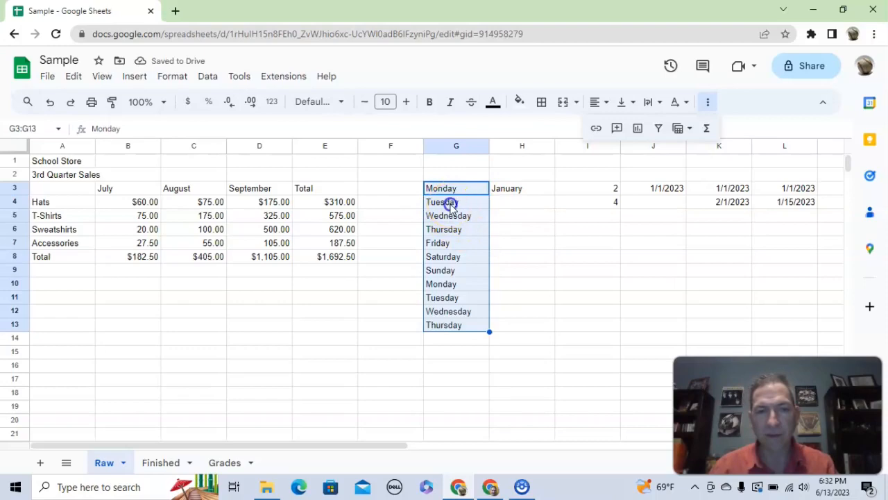
left_click(448, 202)
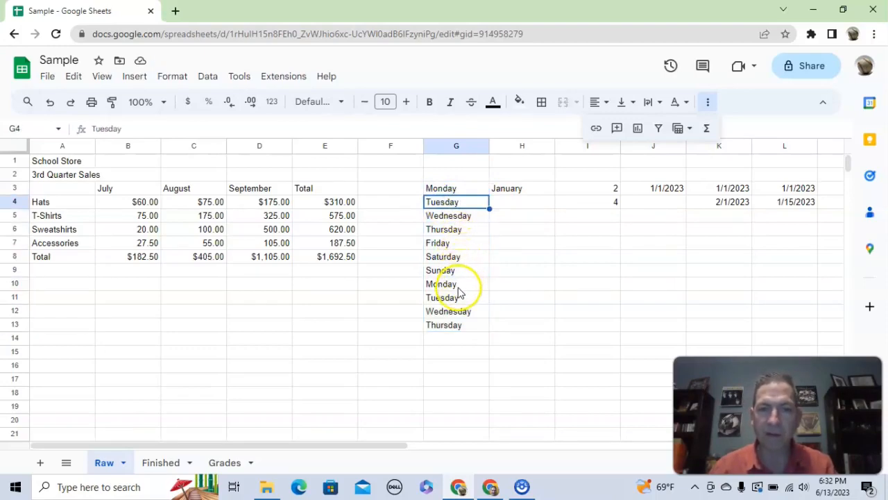
left_click(527, 191)
left_click_drag(555, 200, 617, 241)
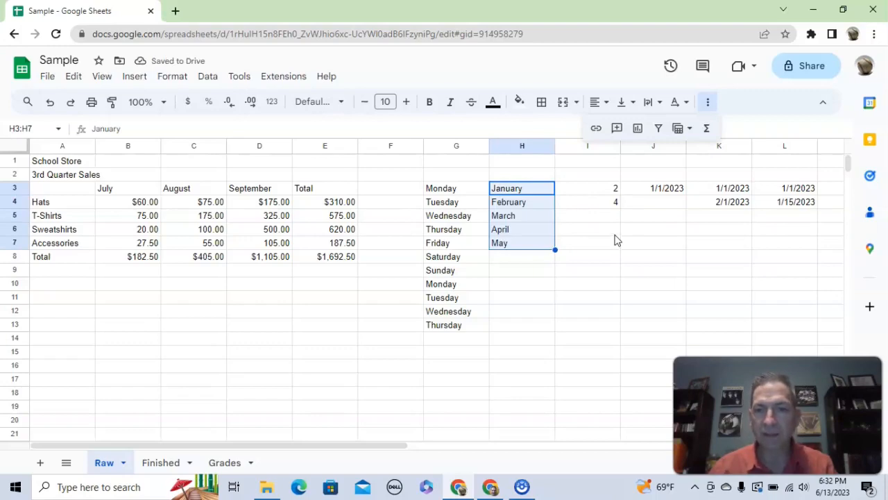
Autofill the even-number series that starts with 2 and 4 in I3:I4 down to I12
left_click(602, 195)
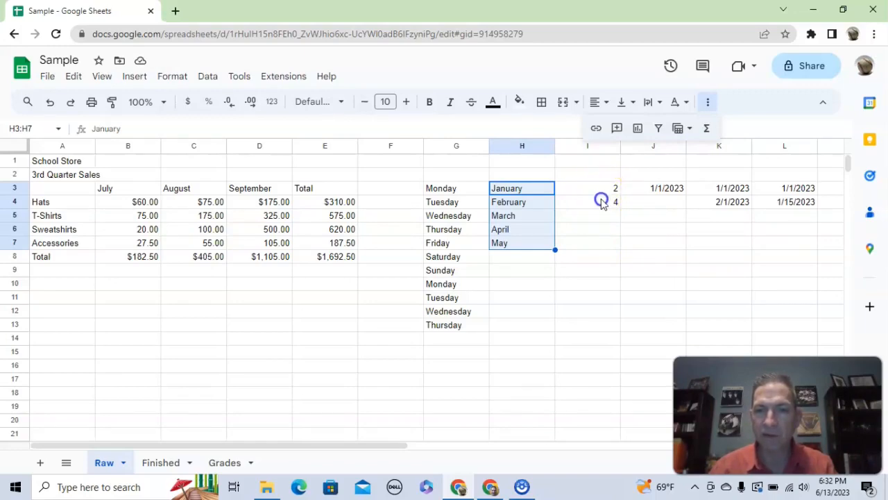
left_click_drag(601, 210, 624, 271)
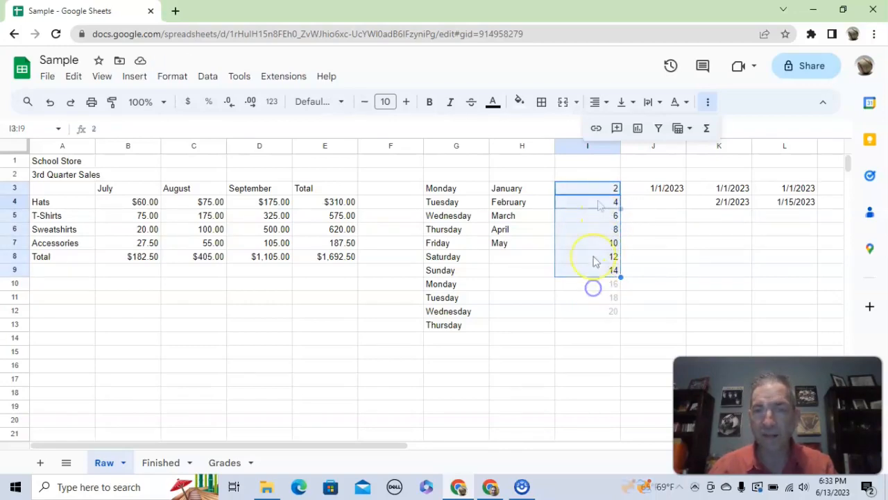
left_click(600, 204)
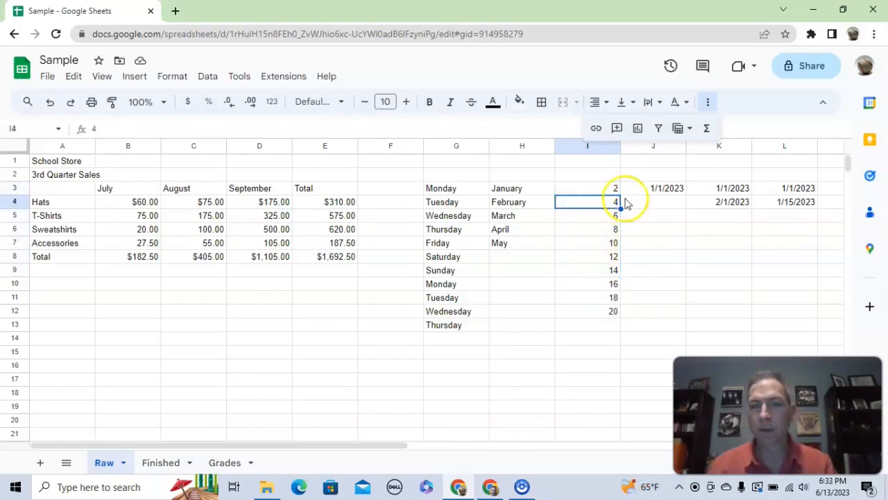
Autofill daily dates from J3 down to J11 and monthly dates from K3:K4 down to K10
left_click(655, 189)
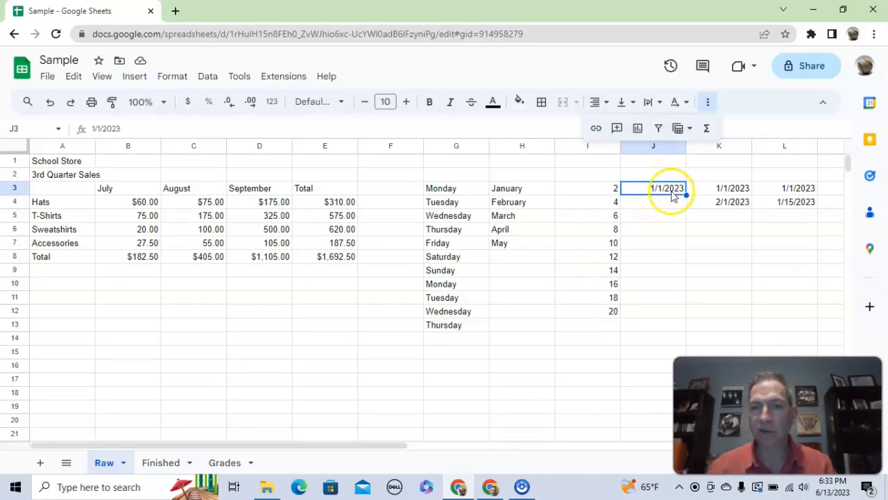
left_click_drag(686, 195, 690, 302)
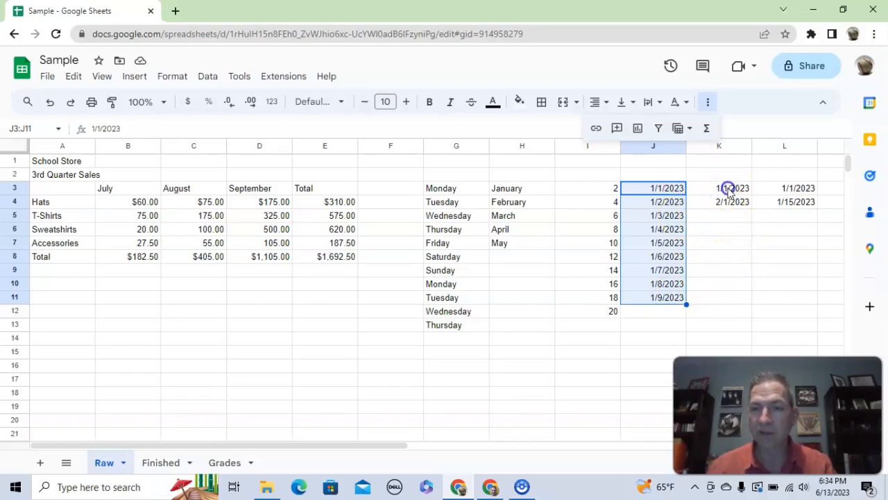
left_click_drag(727, 188, 729, 202)
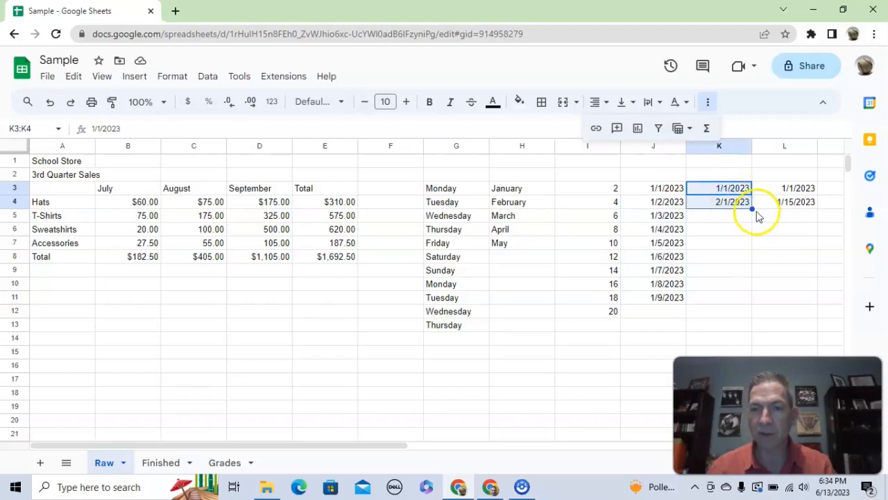
left_click_drag(752, 208, 750, 287)
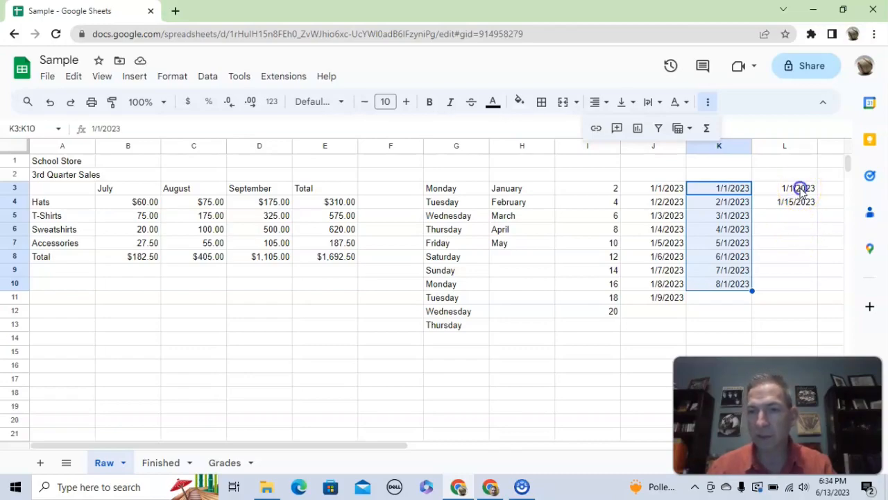
Autofill the two-week date series from L3:L4 down to L11 and check the dates in L5 through L7
left_click_drag(800, 189, 801, 206)
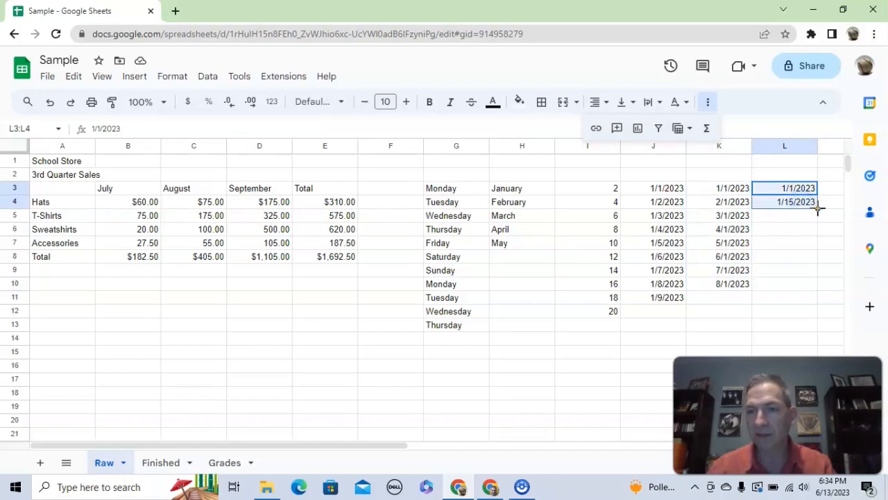
left_click_drag(819, 208, 819, 300)
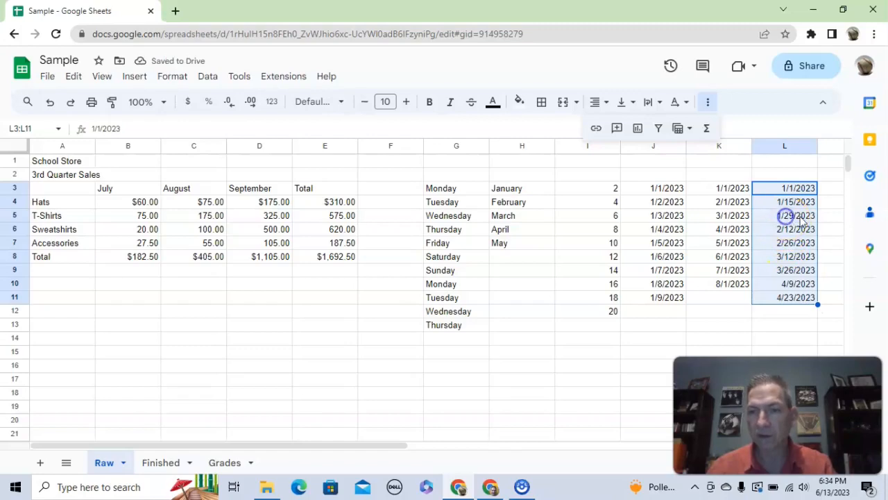
left_click(791, 219)
left_click(793, 231)
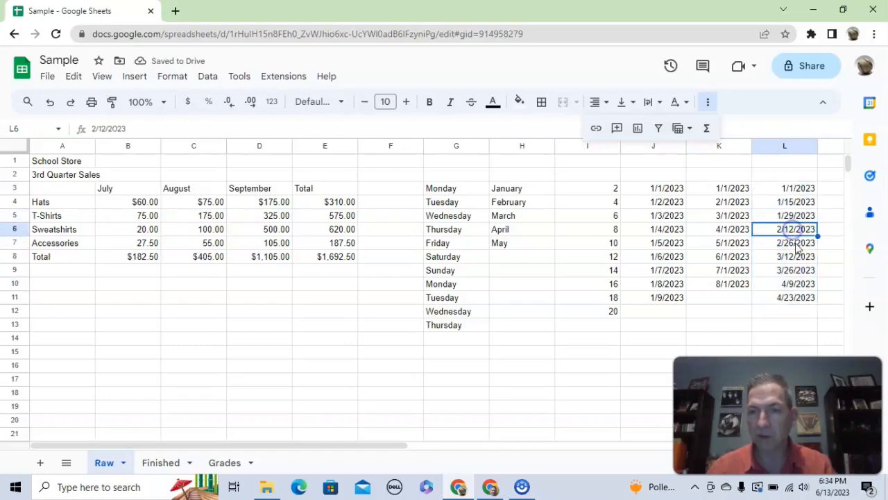
left_click(793, 242)
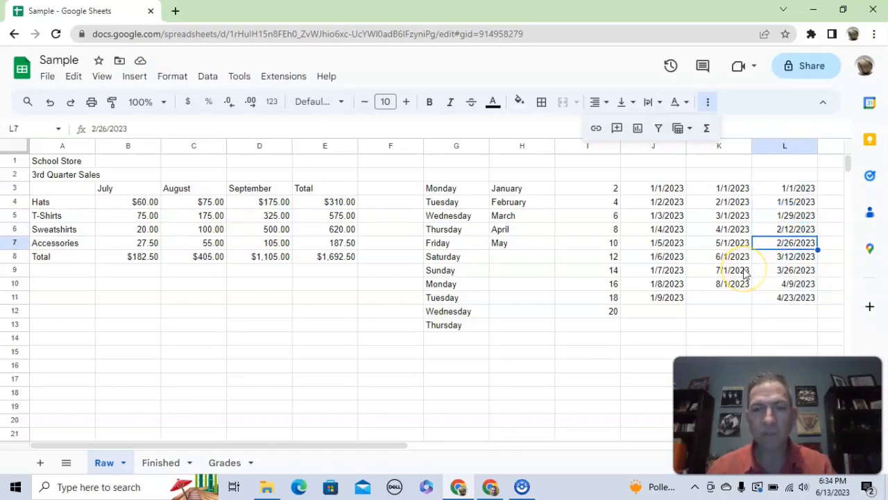